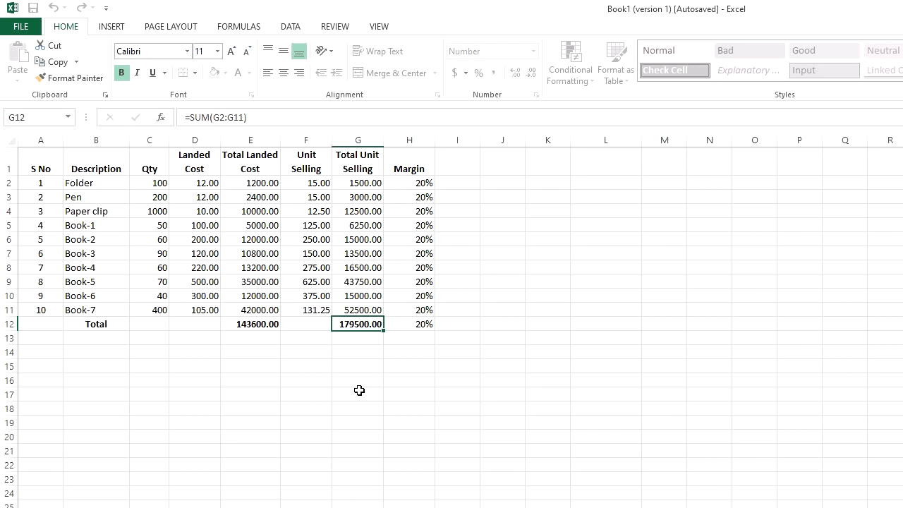
Copy the Total Unit Selling and Margin data in G2:H11 and paste only the values starting at J2.
drag(355, 183, 421, 312)
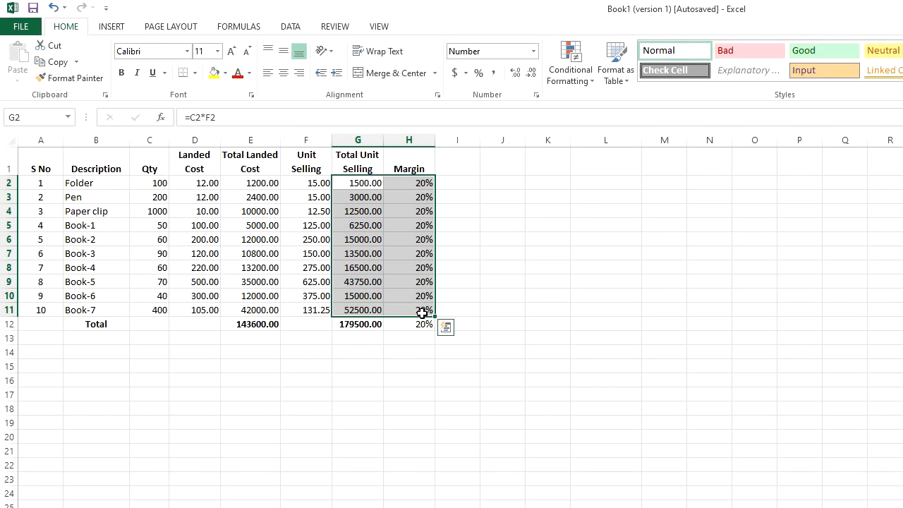
click(494, 186)
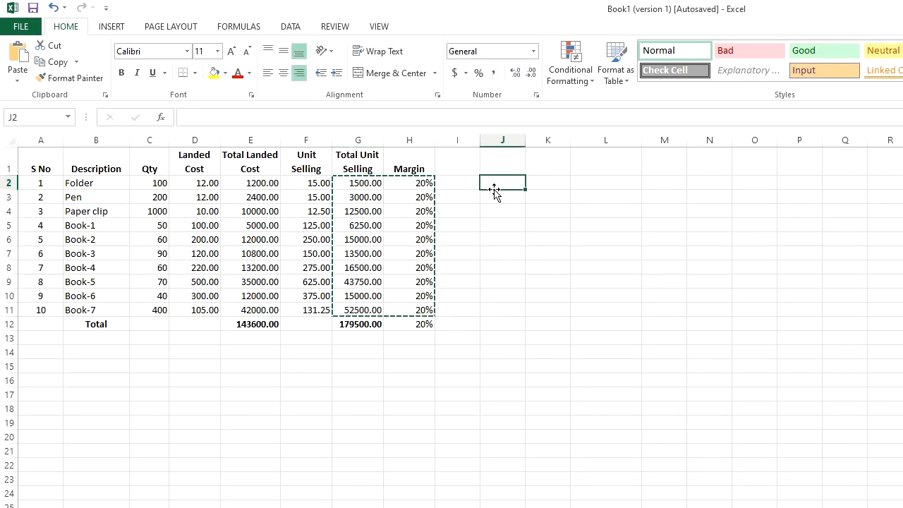
key(ctrl+alt+v)
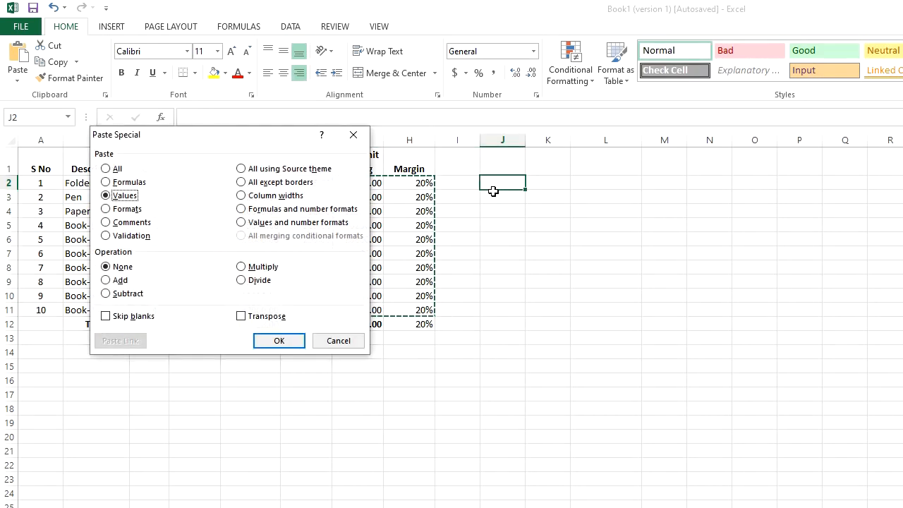
key(Return)
click(495, 337)
drag(497, 186, 550, 308)
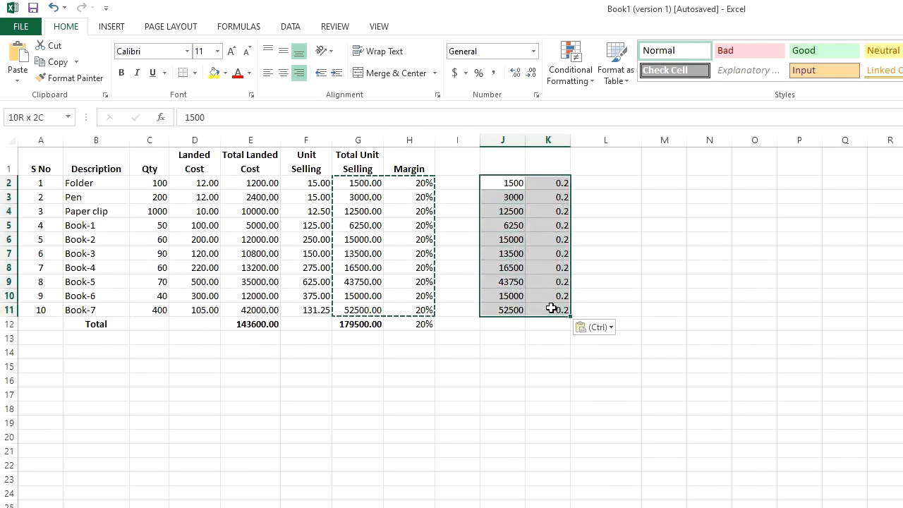
click(543, 337)
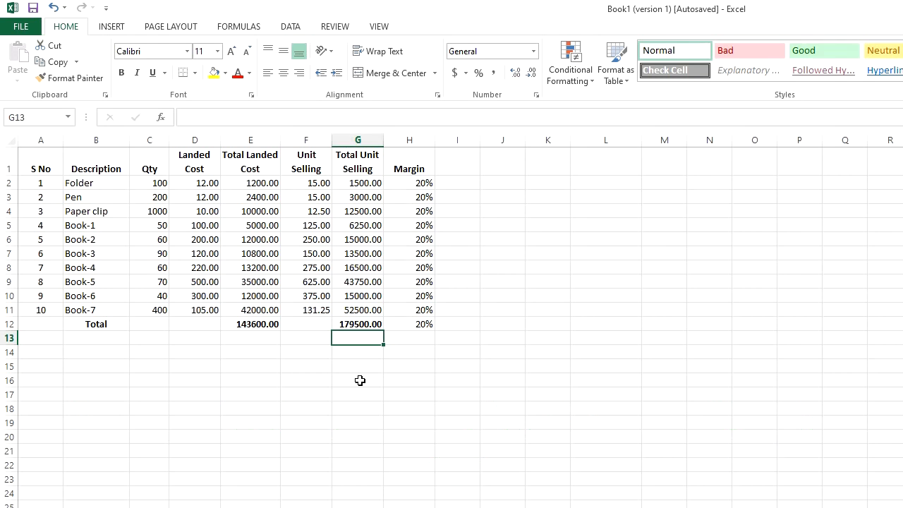
Copy the Unit Selling and Total Unit Selling data in F2:G11 and paste it at J2 as values only.
drag(314, 184, 370, 304)
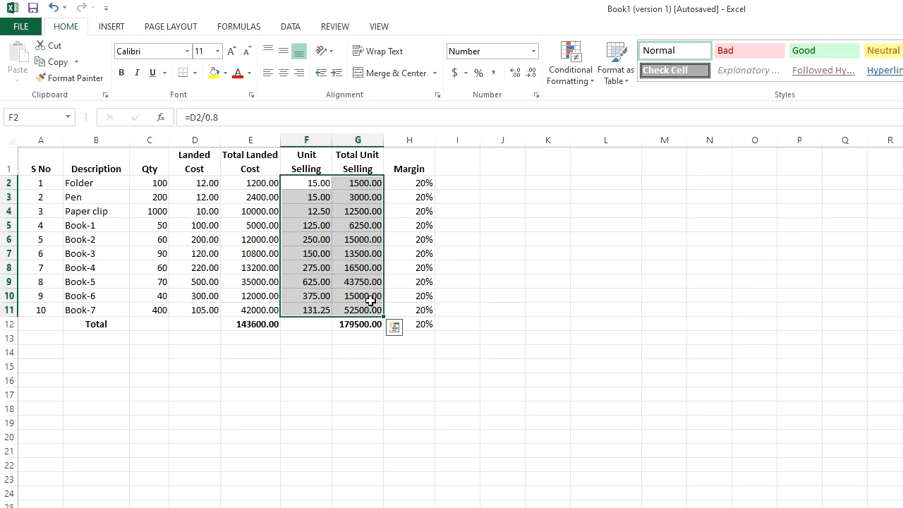
key(ctrl+c)
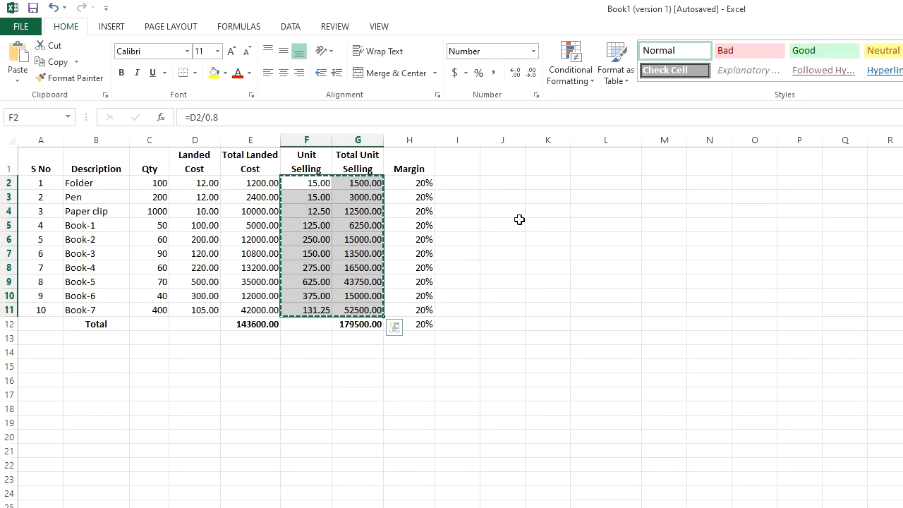
click(499, 179)
right_click(499, 180)
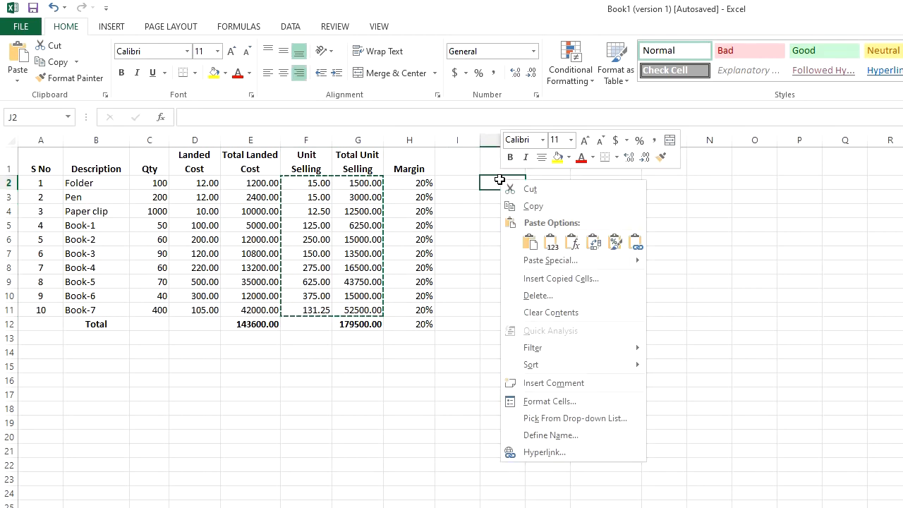
mouse_move(564, 262)
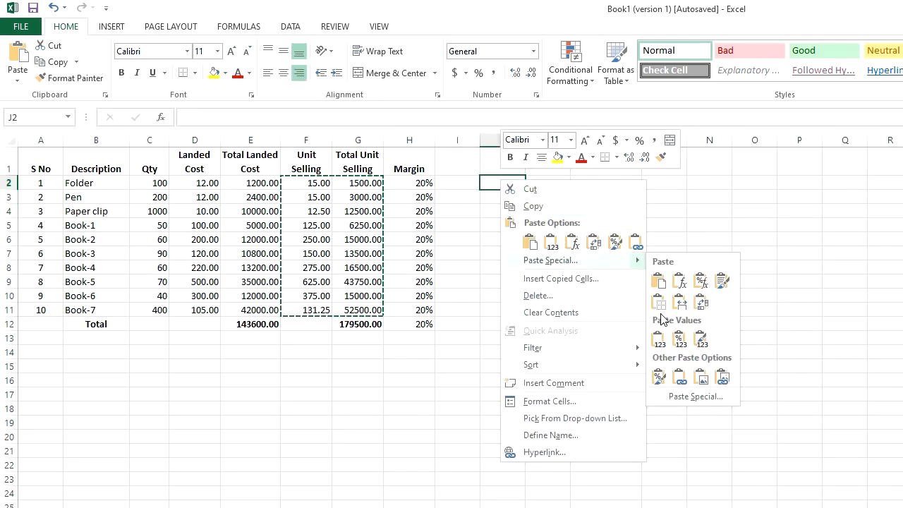
click(660, 340)
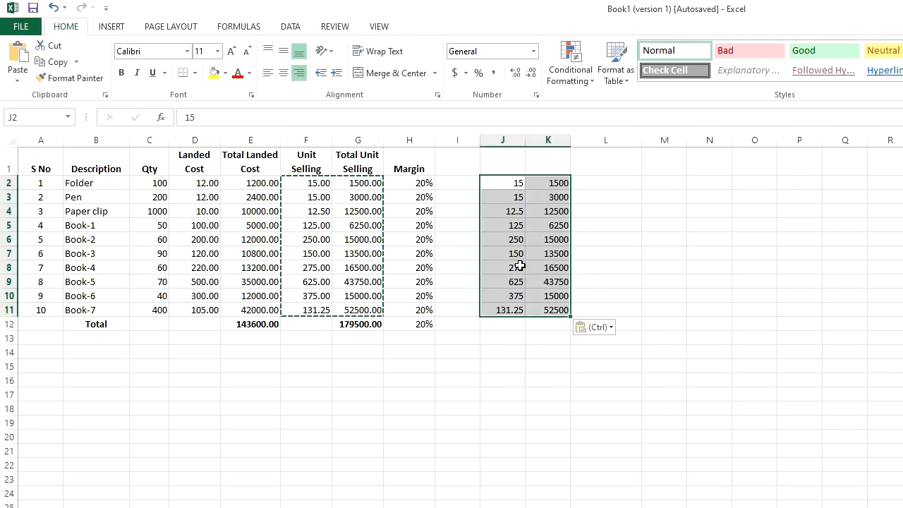
key(Escape)
Compare the contents of the pasted cells in columns J and K with the source formulas in columns F and G.
click(516, 211)
click(516, 183)
click(544, 198)
click(502, 212)
click(541, 210)
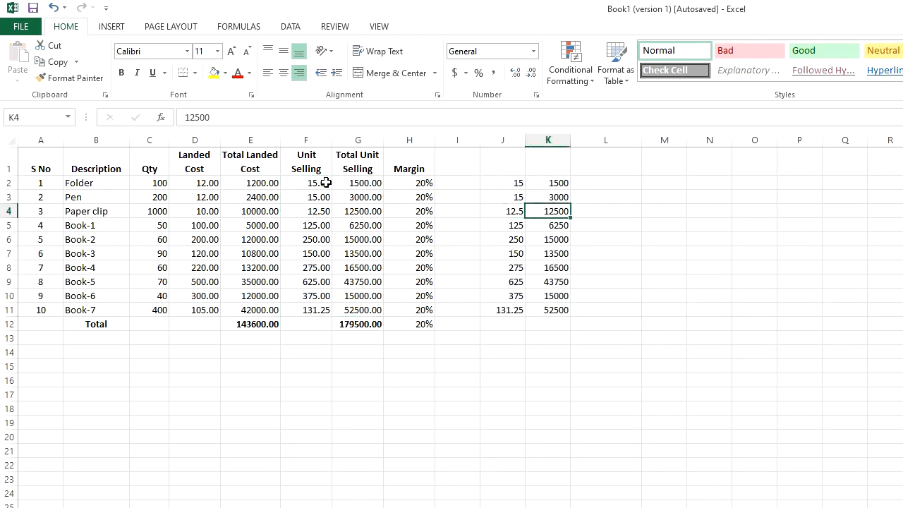
click(325, 182)
click(522, 182)
click(363, 183)
click(560, 187)
click(324, 198)
click(504, 196)
click(380, 201)
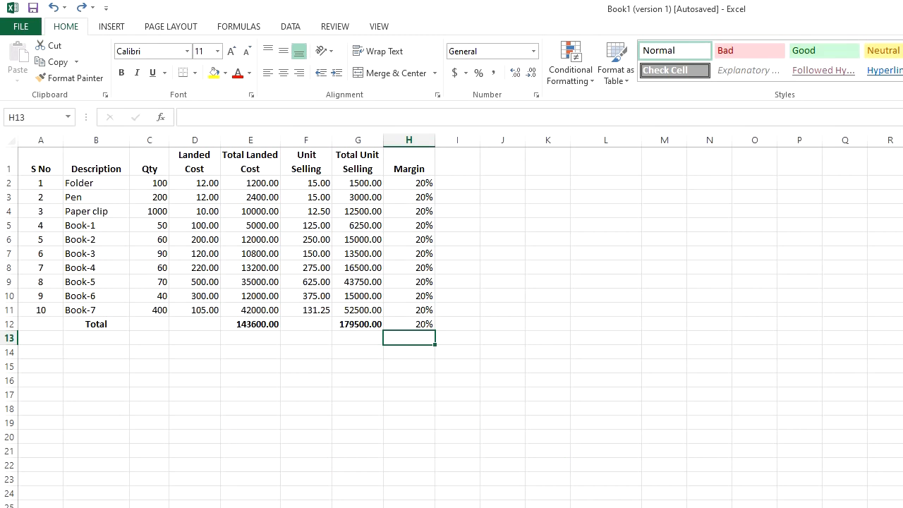
Place a values-only copy of E2:G11 in J2:L11 directly from the selected range.
drag(263, 185, 357, 309)
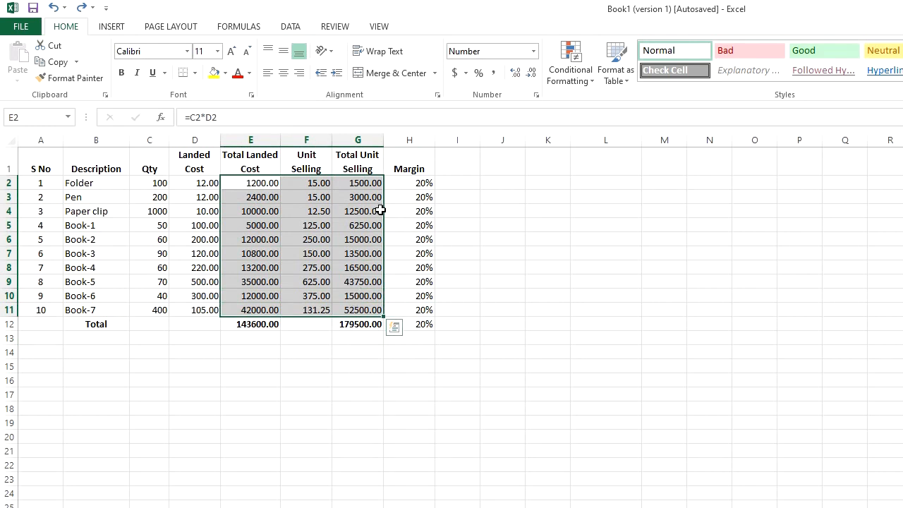
drag(385, 212, 598, 217)
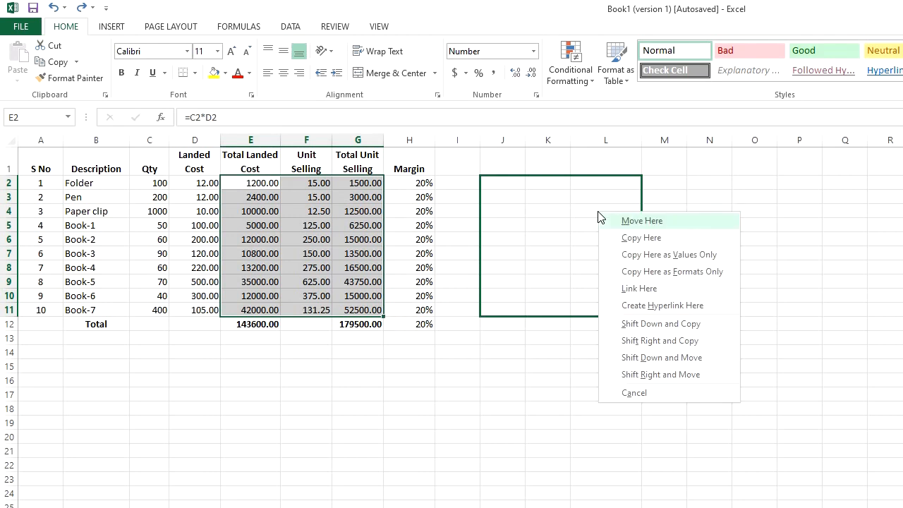
click(669, 255)
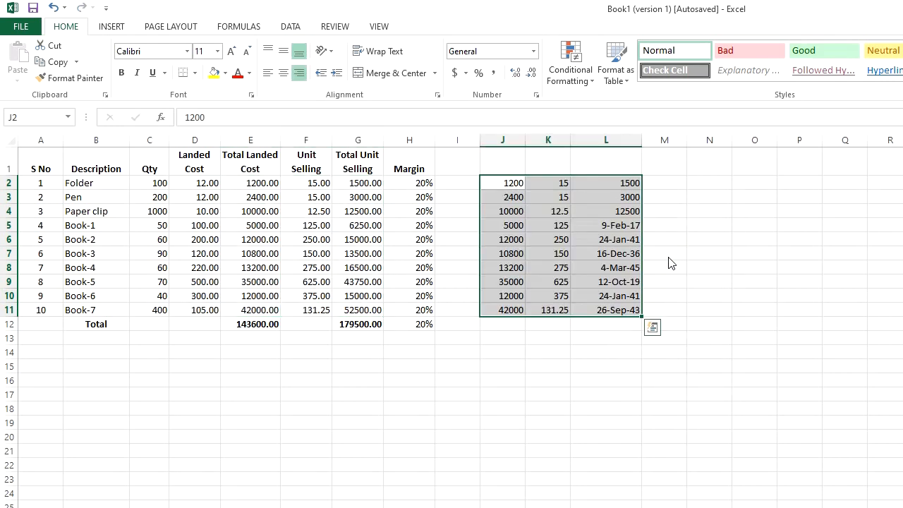
drag(254, 183, 372, 310)
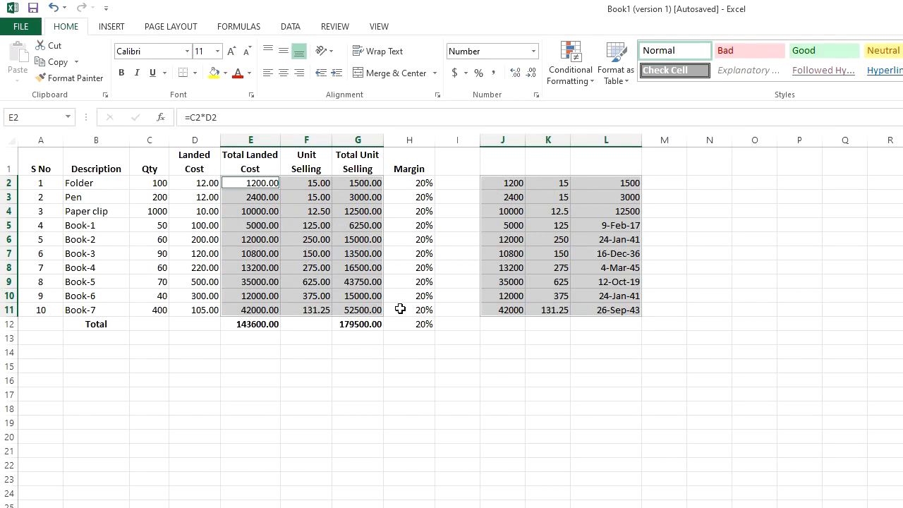
click(403, 354)
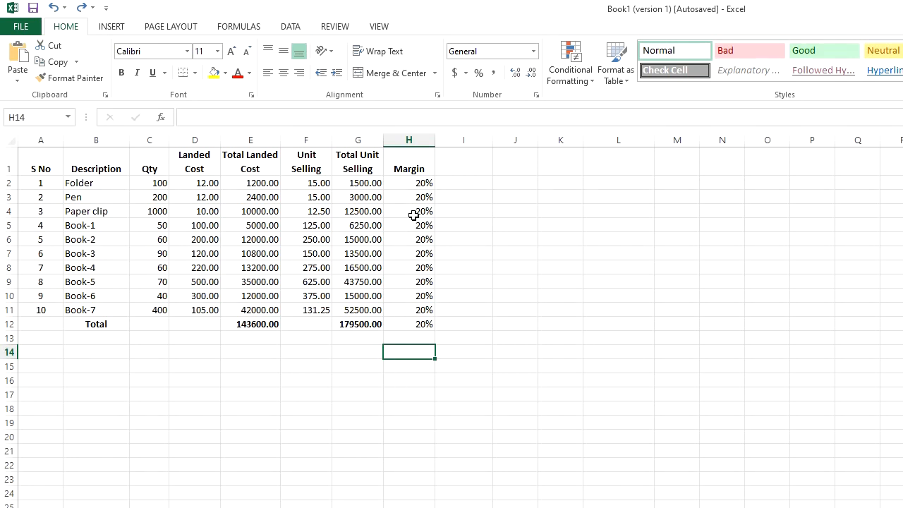
Convert only the (G2-E2) part of the margin formula in H2 to its calculated value.
click(416, 183)
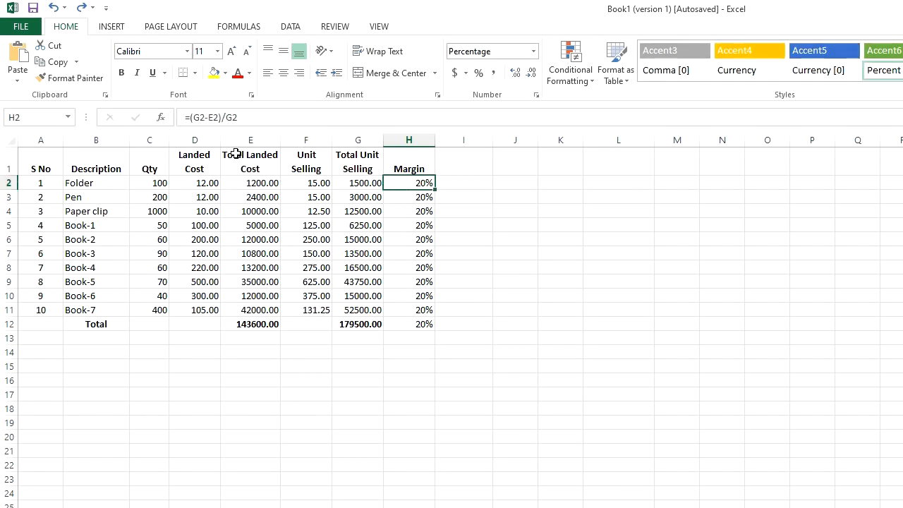
drag(221, 119, 190, 118)
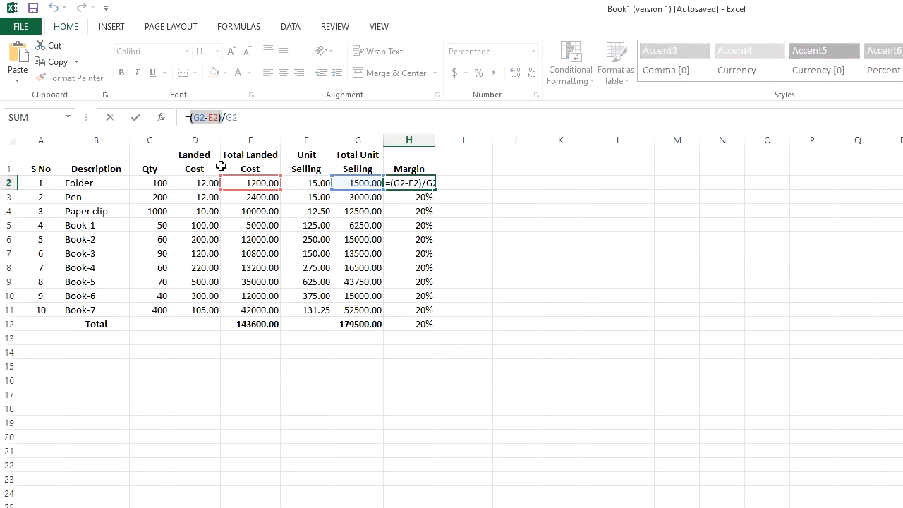
key(F9)
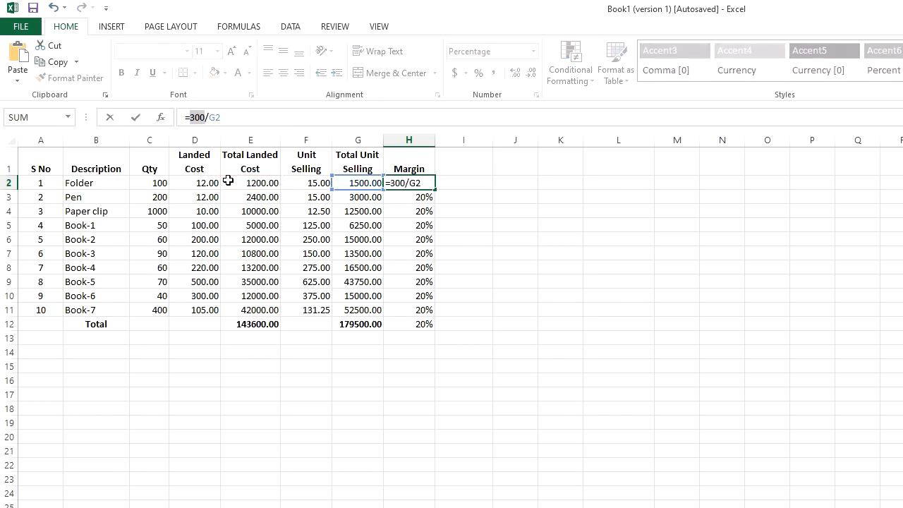
key(Return)
click(452, 224)
click(421, 184)
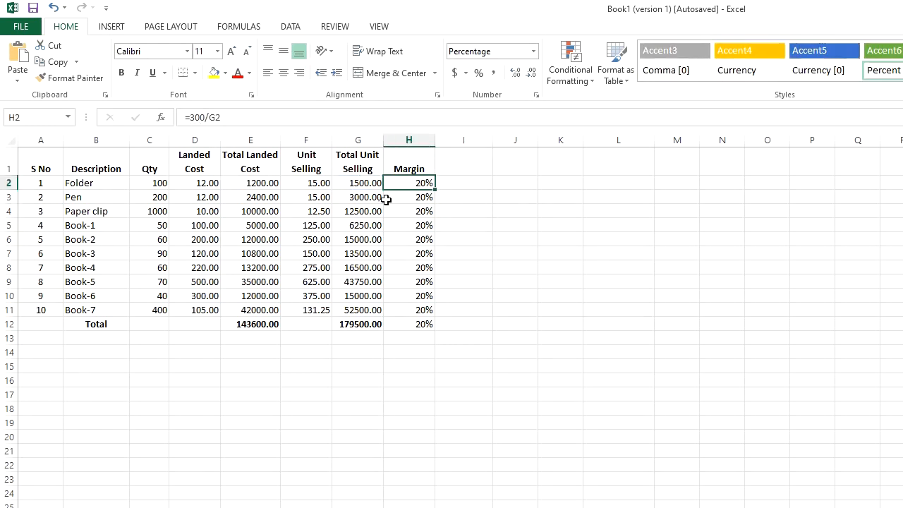
Enter the margin formula from H3 as visible text, =(G3-E3)/G3, in cell I3.
click(407, 196)
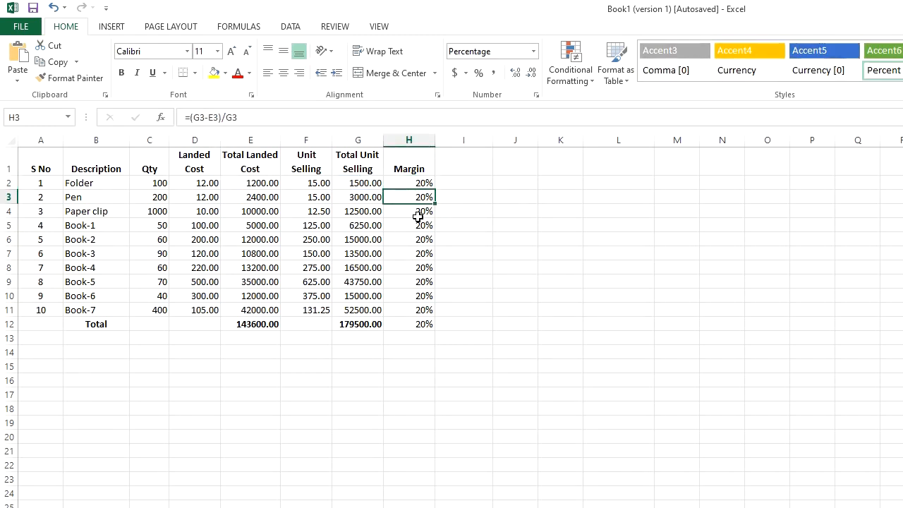
double_click(414, 200)
key(Escape)
click(469, 196)
double_click(469, 196)
text('=(G3-E3)/G3)
key(Return)
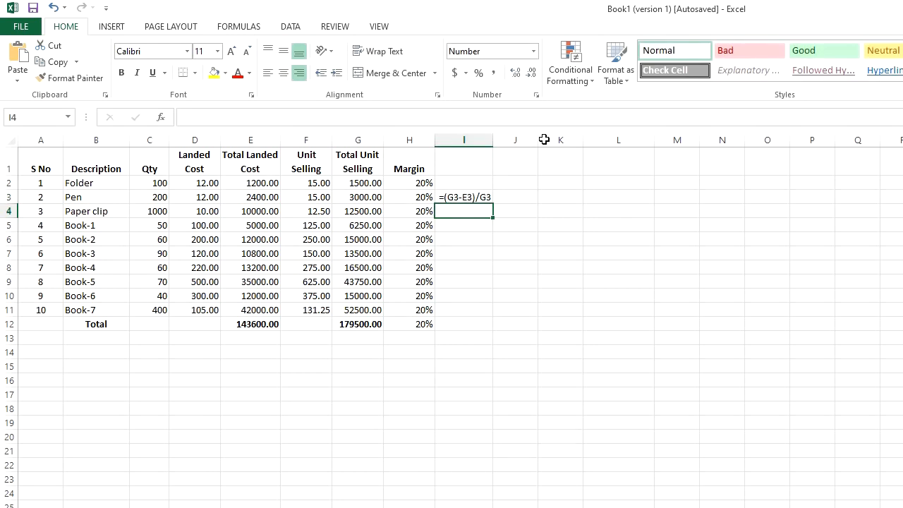
Calculate G3 minus E3 with a formula in cell J3.
click(518, 198)
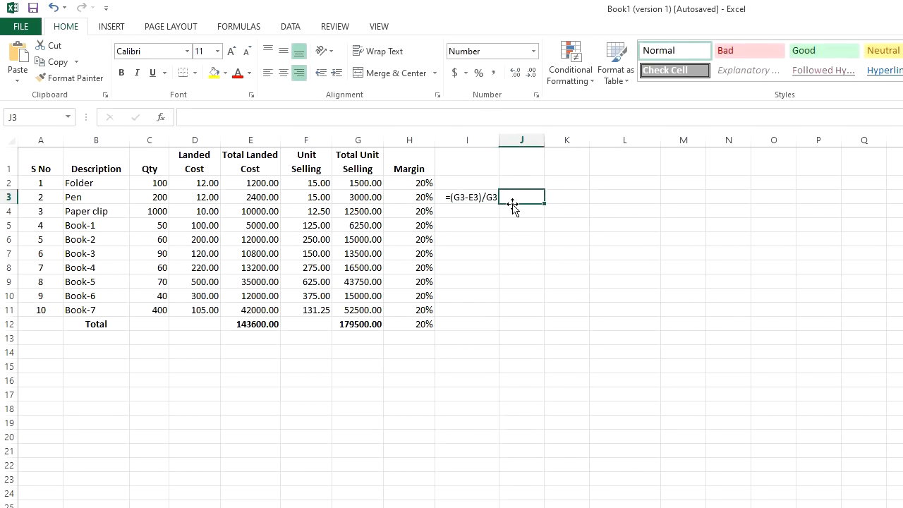
text(=)
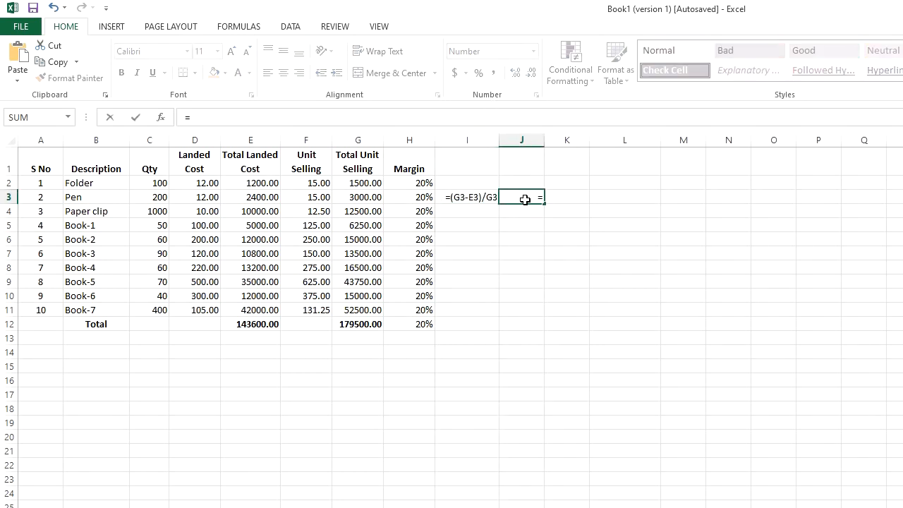
click(365, 198)
text(-)
click(272, 201)
key(Return)
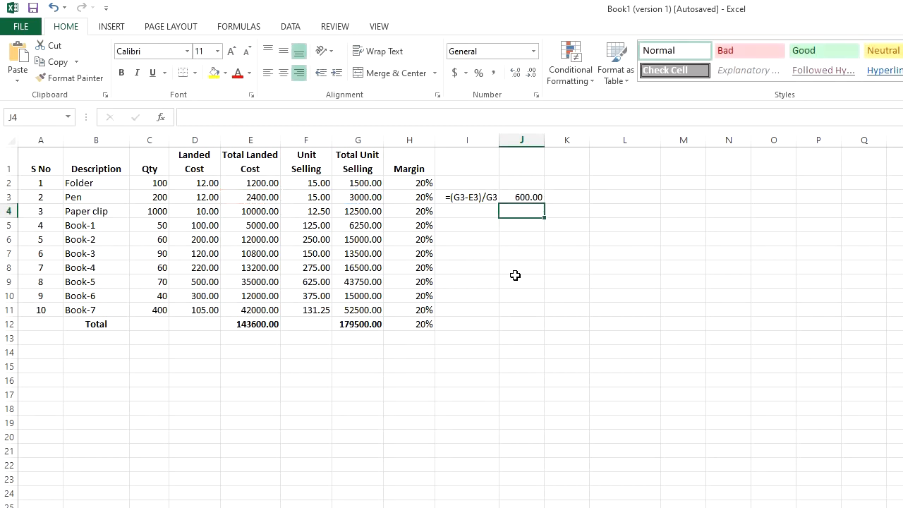
Preview the calculated value of the (G3-E3) part inside the H3 formula and discard the edit.
click(517, 280)
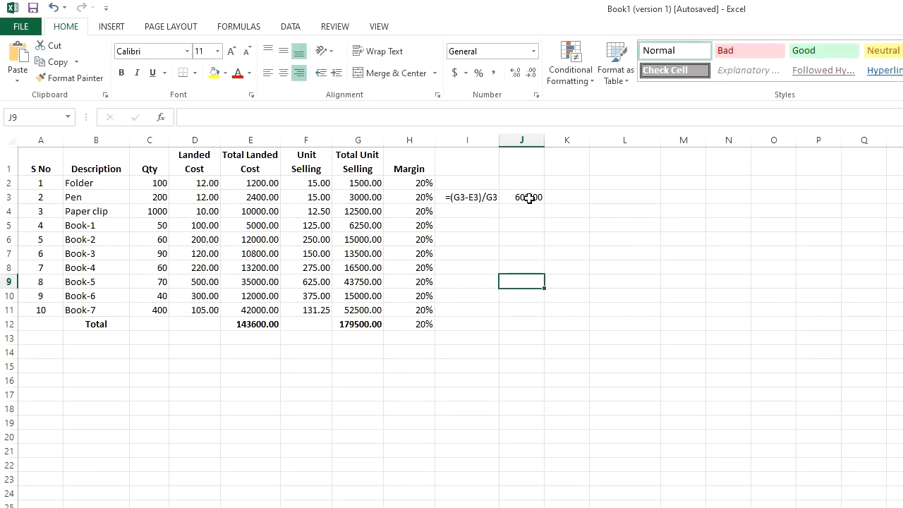
click(420, 196)
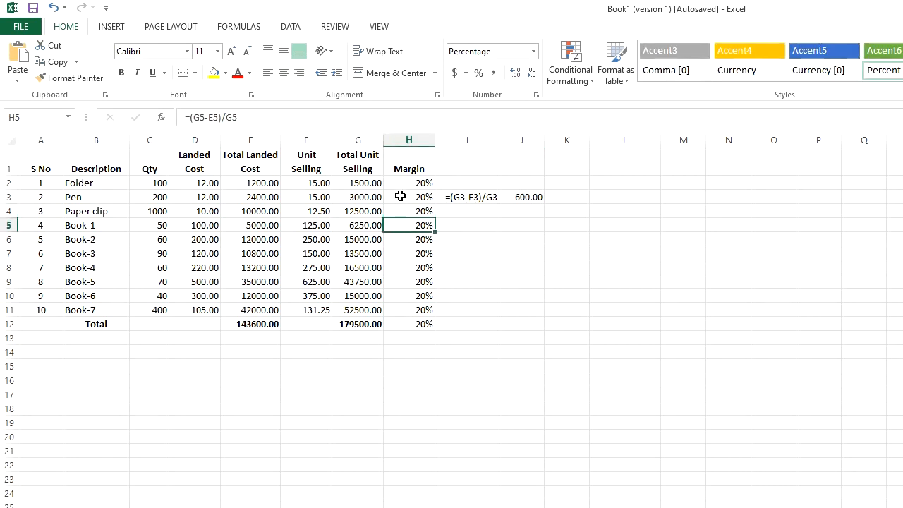
double_click(420, 196)
drag(423, 196, 391, 197)
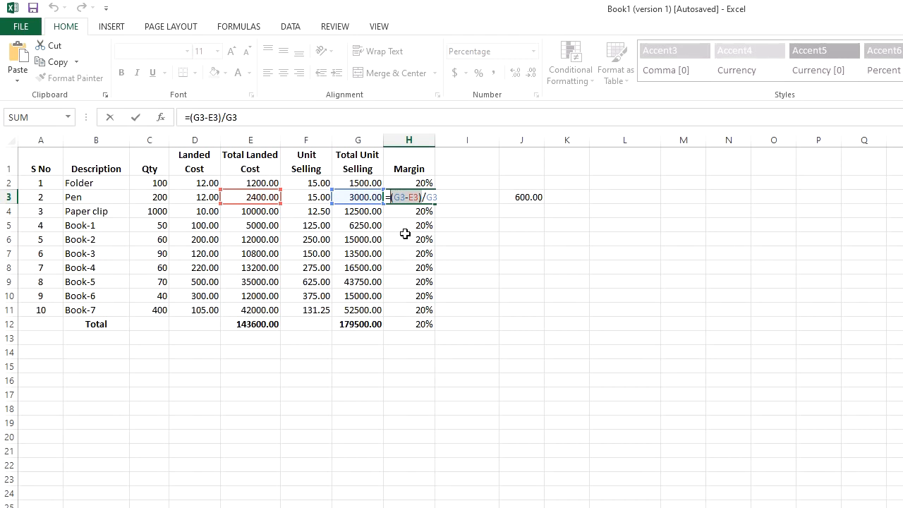
text(600)
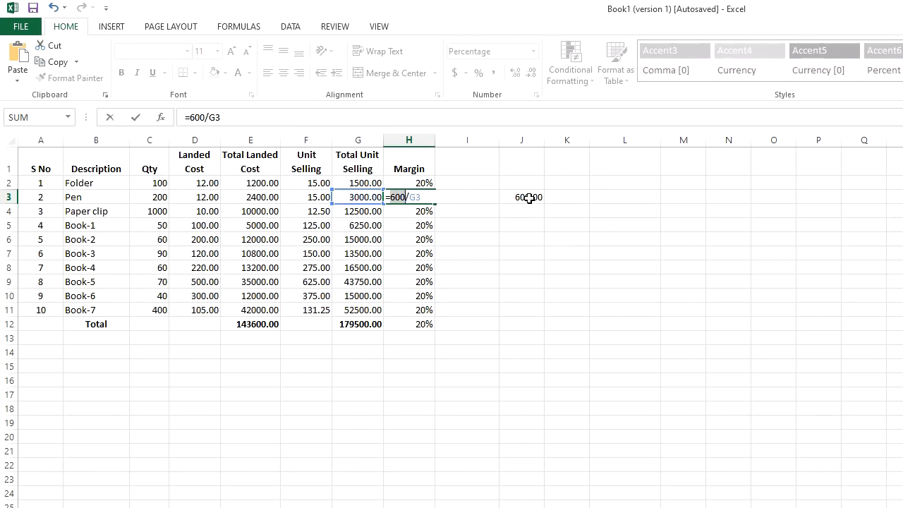
key(Escape)
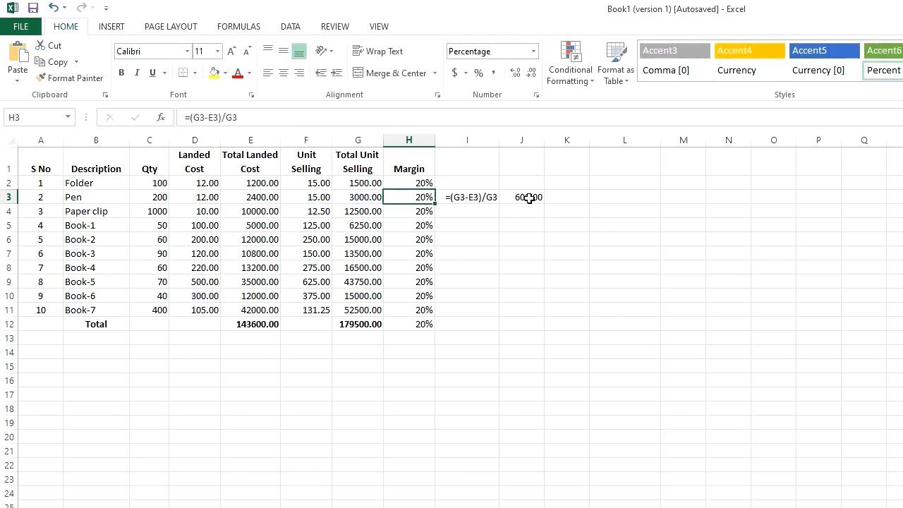
Replace the entire margin formula in H4 with its calculated value and inspect the cell's content.
click(421, 214)
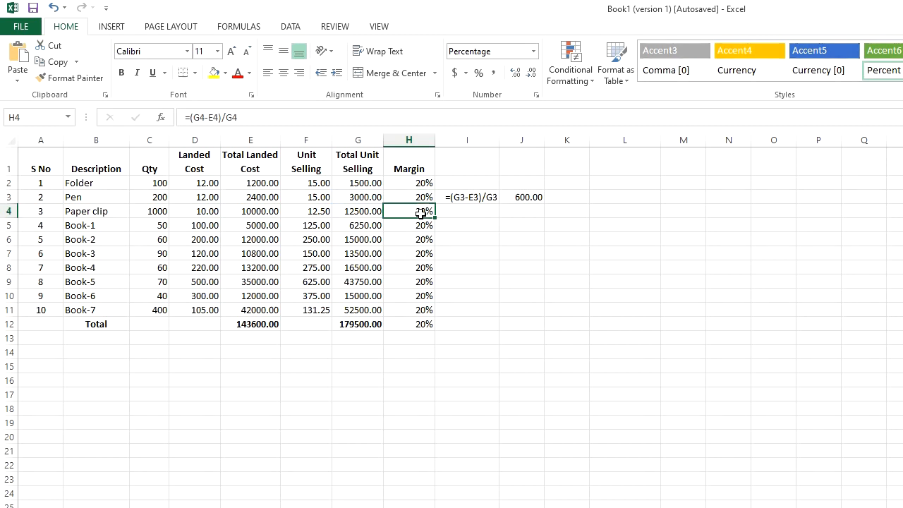
double_click(421, 213)
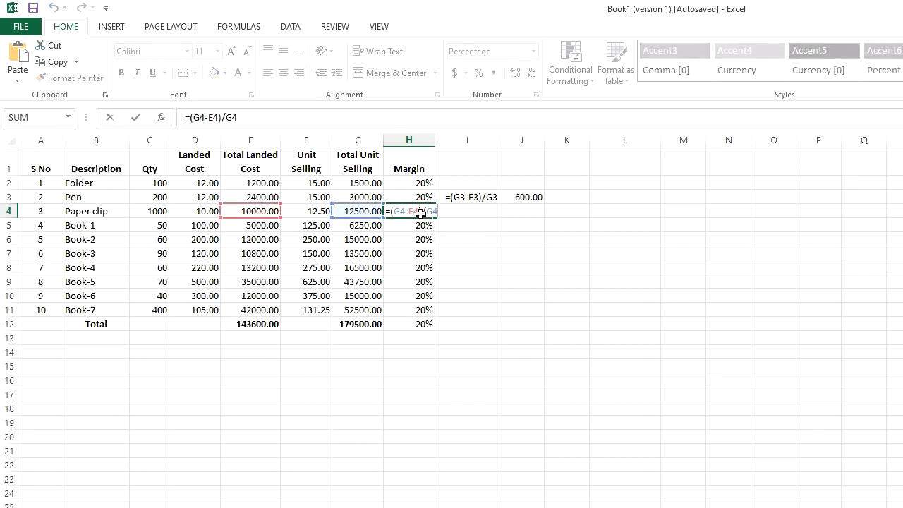
key(F9)
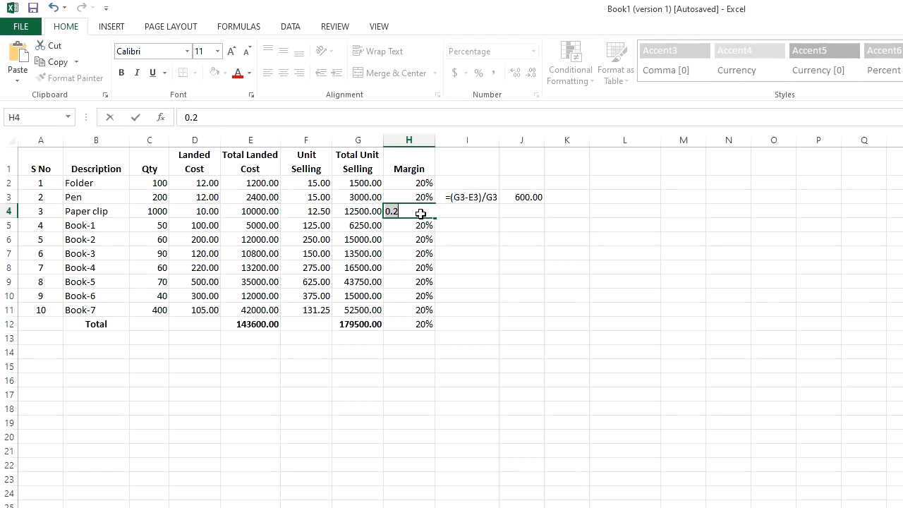
key(Return)
click(420, 211)
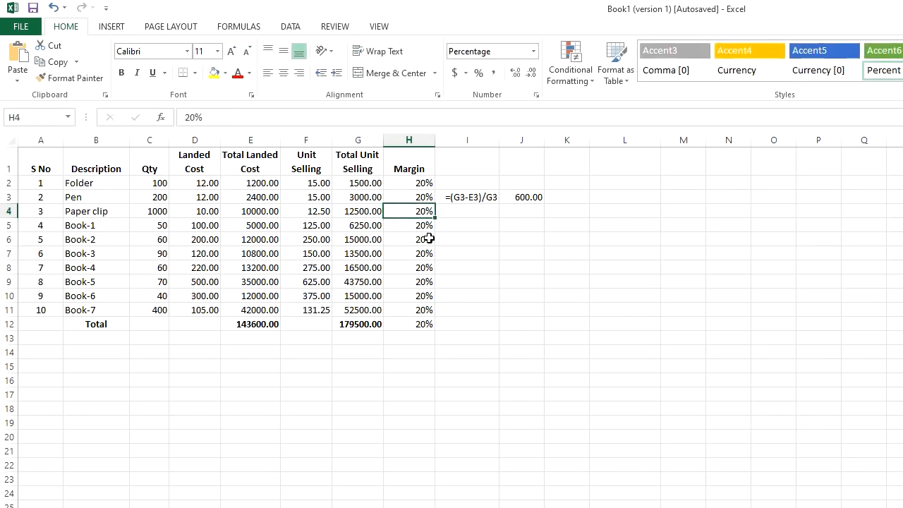
double_click(403, 211)
key(Escape)
double_click(409, 211)
key(Escape)
click(467, 325)
click(895, 338)
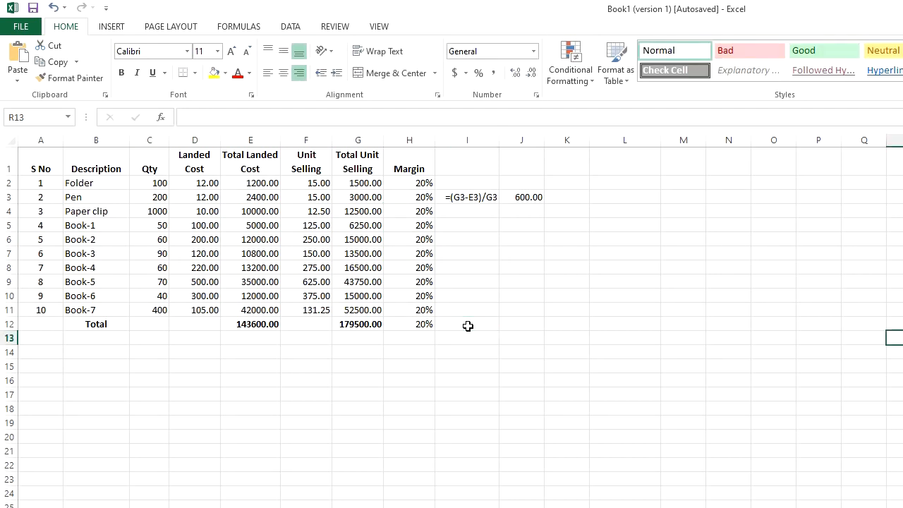